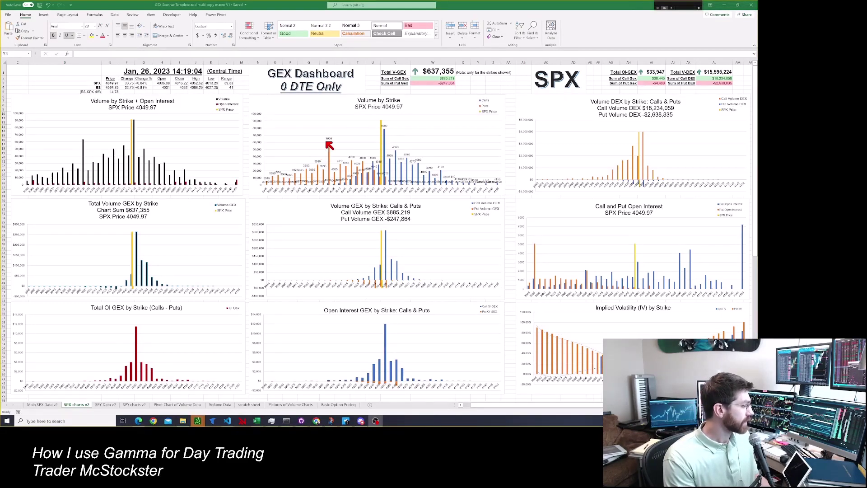
Draw arrows at the 4000 and 4050 volume peaks and a line linking them.
drag(325, 147, 266, 106)
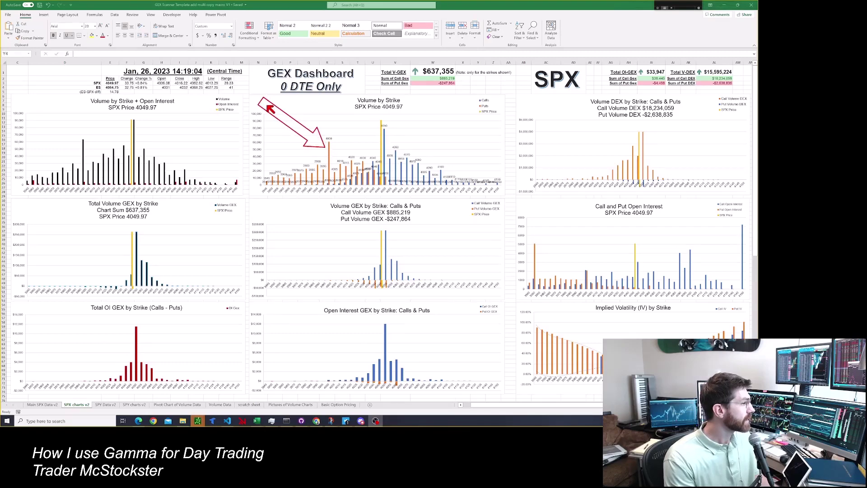
drag(390, 139, 422, 107)
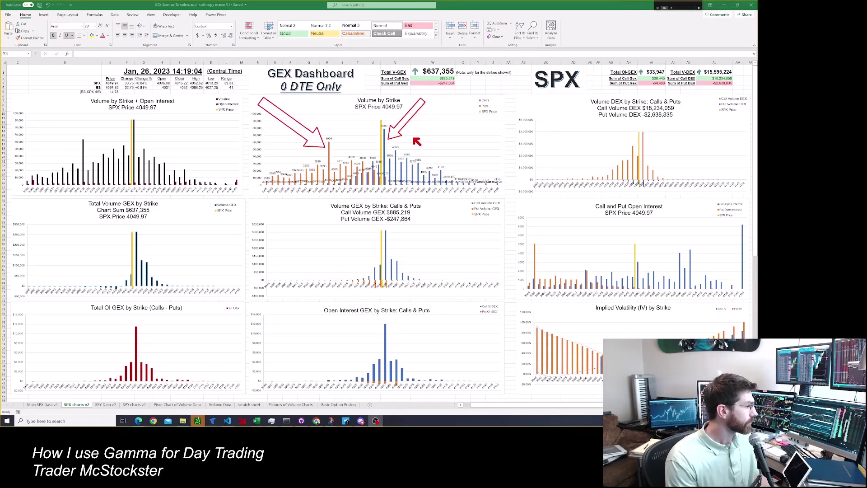
mouse_move(338, 149)
mouse_down()
mouse_move(380, 143)
mouse_move(377, 136)
mouse_move(378, 149)
mouse_up()
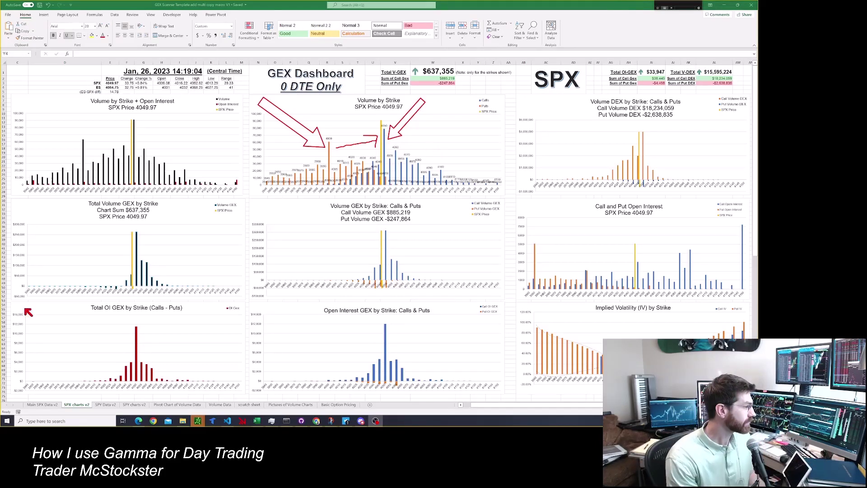
Circle the Total Volume GEX chart title and bring up the Tier1 Alpha volume-by-DTE snip.
drag(187, 221, 131, 183)
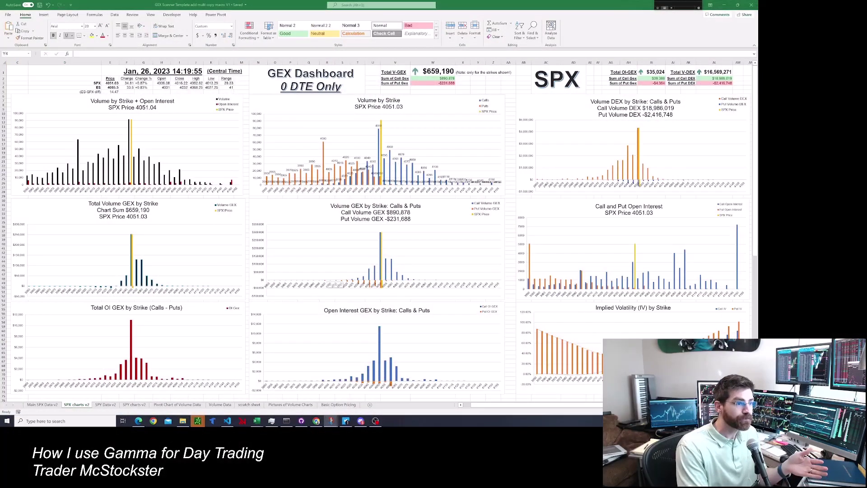
click(331, 421)
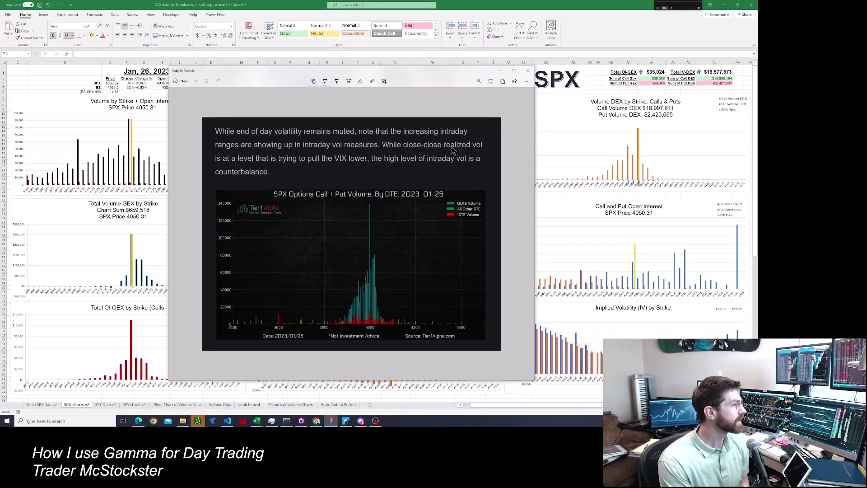
Draw red ink circles around the 0DTE volume legend and the 2023-01-25 title date.
mouse_move(495, 197)
mouse_down()
mouse_move(440, 196)
mouse_move(486, 242)
mouse_move(496, 197)
mouse_up()
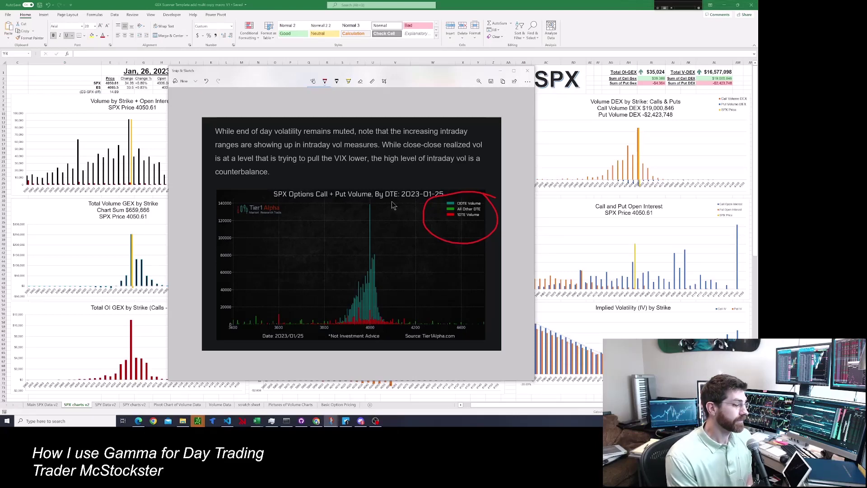
mouse_move(392, 204)
mouse_down()
mouse_move(409, 168)
mouse_move(433, 219)
mouse_up()
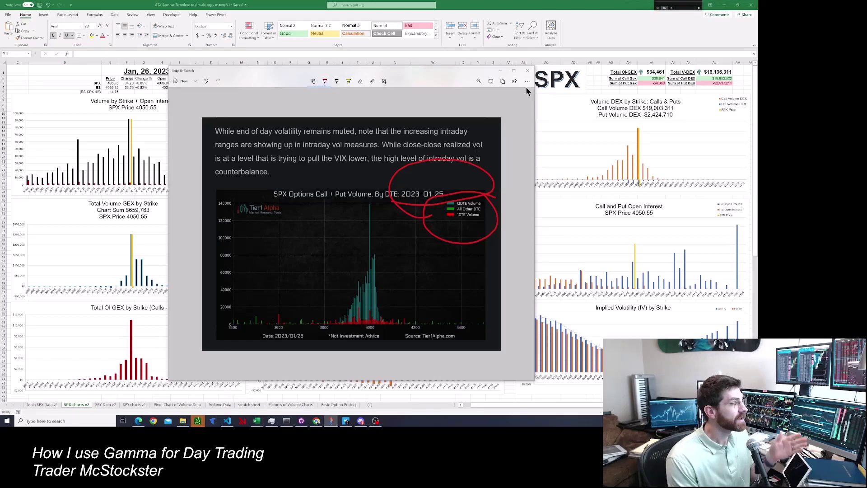
Close the snip, switch to thinkorswim, and keep the Product Depth charts plotting volume.
click(527, 71)
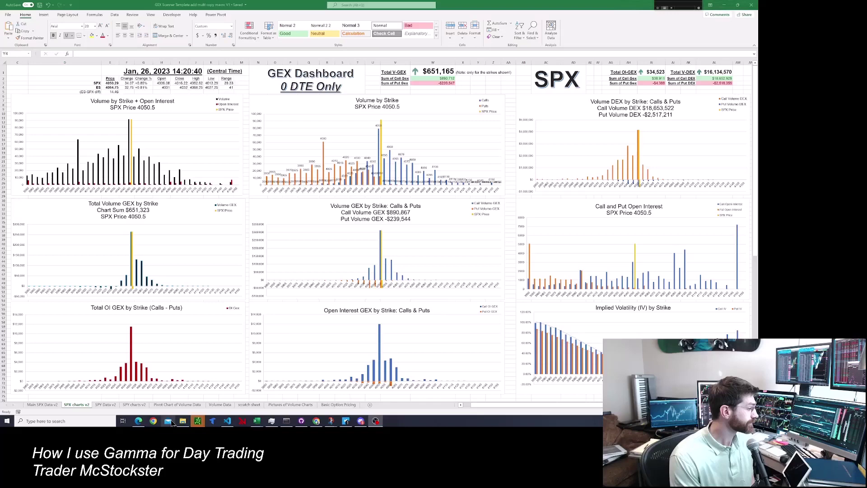
mouse_move(197, 421)
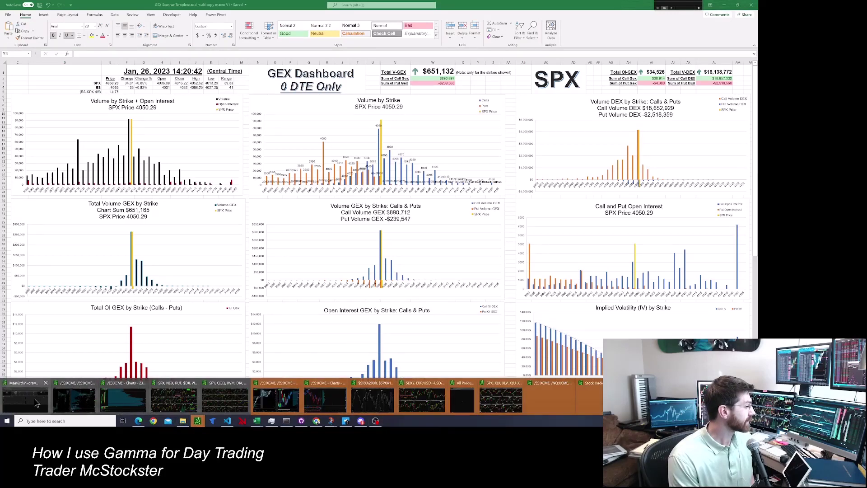
click(43, 400)
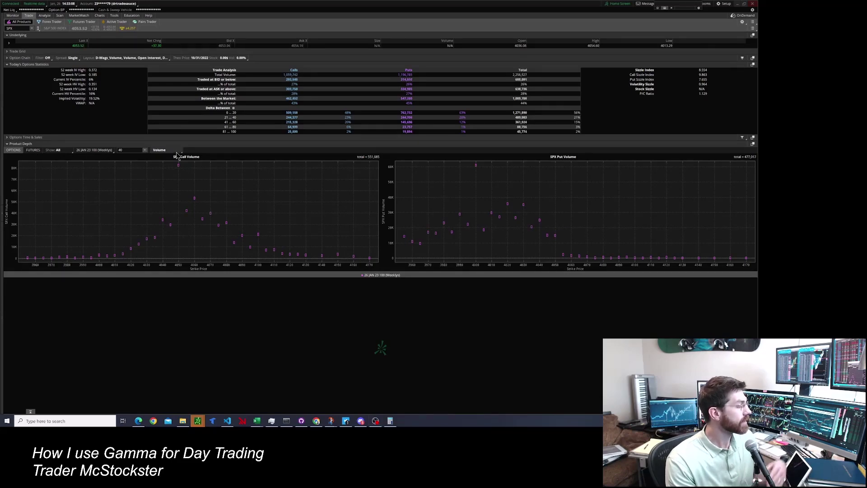
click(178, 151)
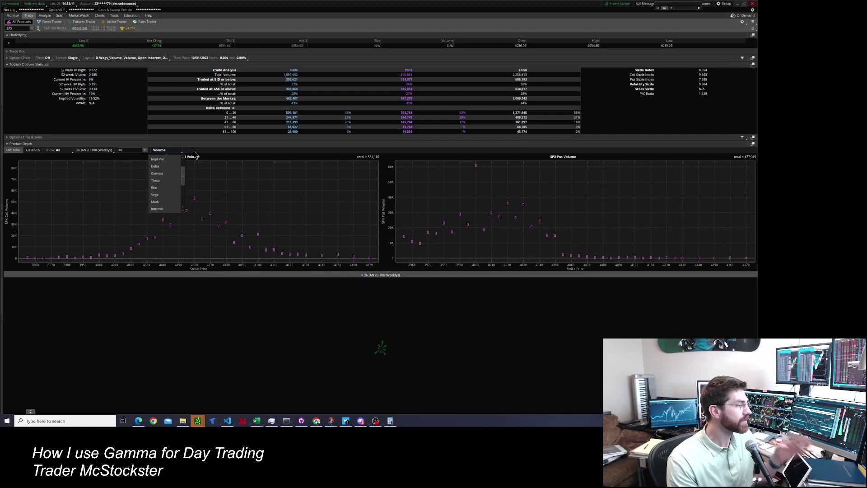
click(194, 156)
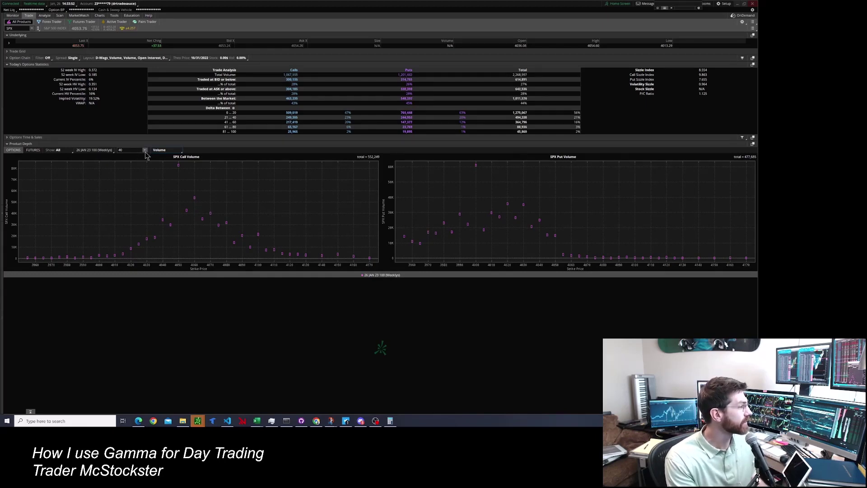
Show SPX call and put volume across ALL strikes, then bring up Calculator.
click(145, 150)
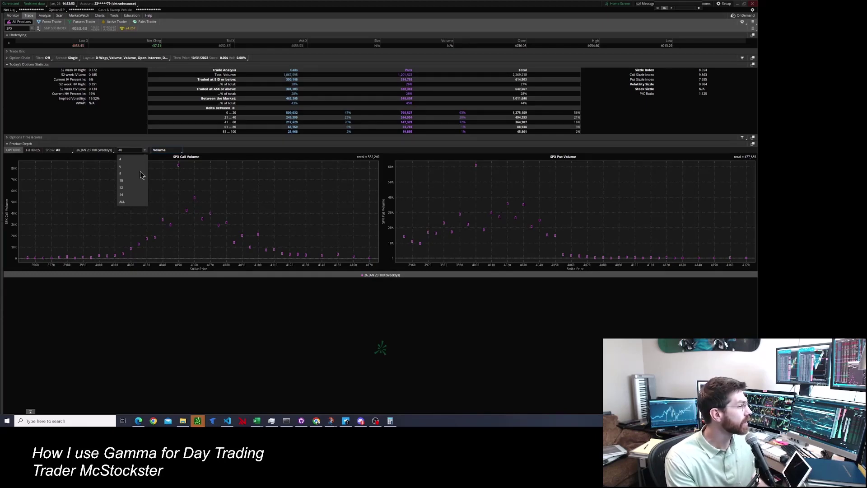
click(127, 203)
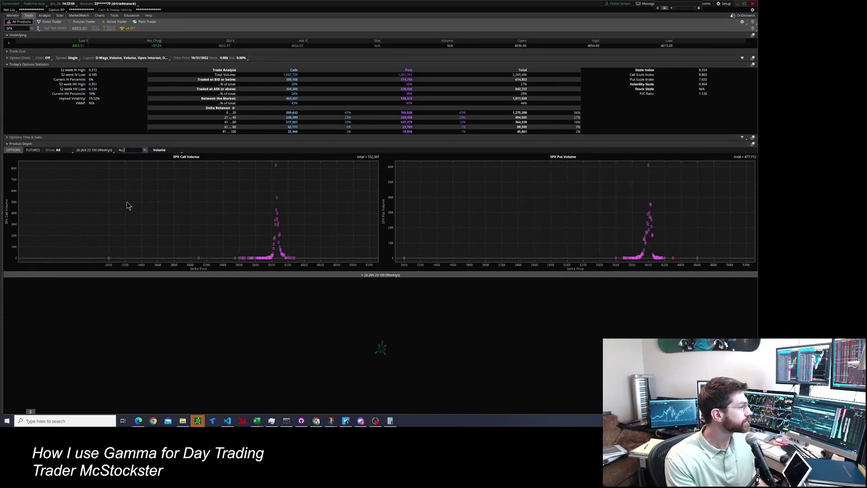
click(390, 421)
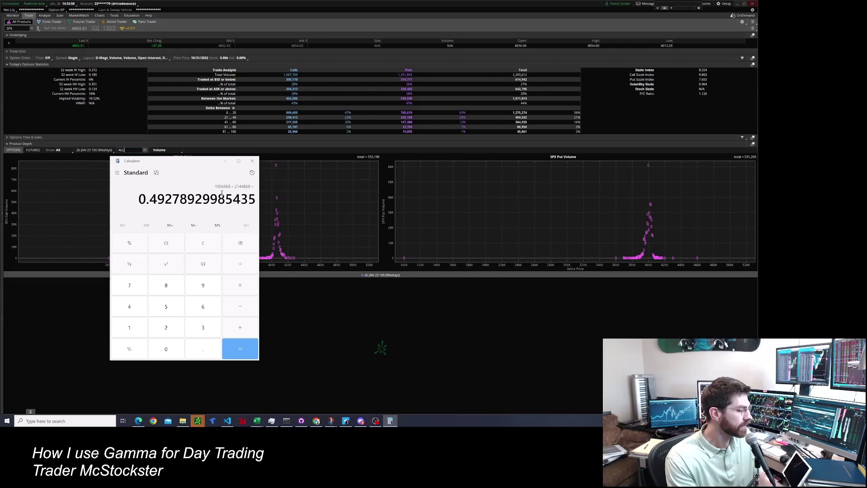
Add the 555,427 call volume and 531,434 put volume in Calculator.
key(Escape)
drag(203, 162, 180, 186)
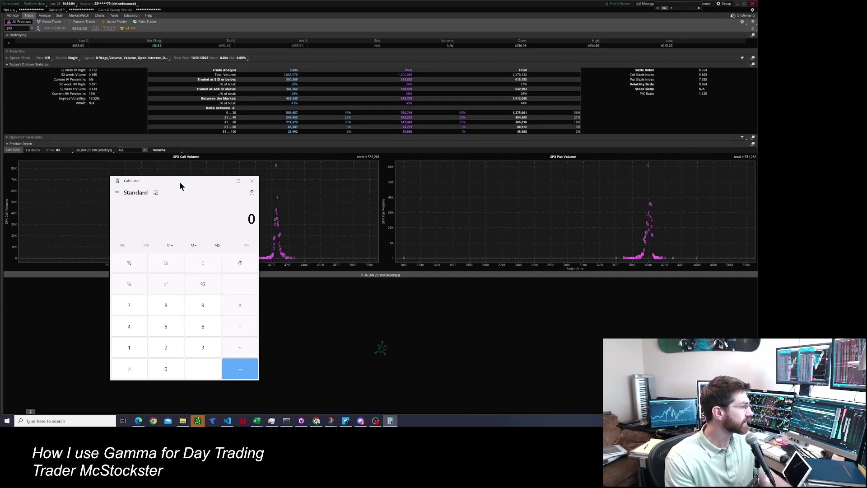
text(5)
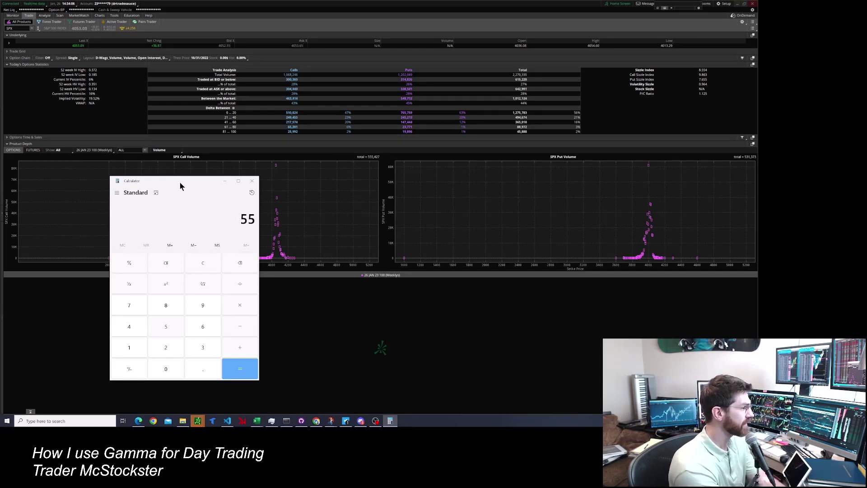
text(,552)
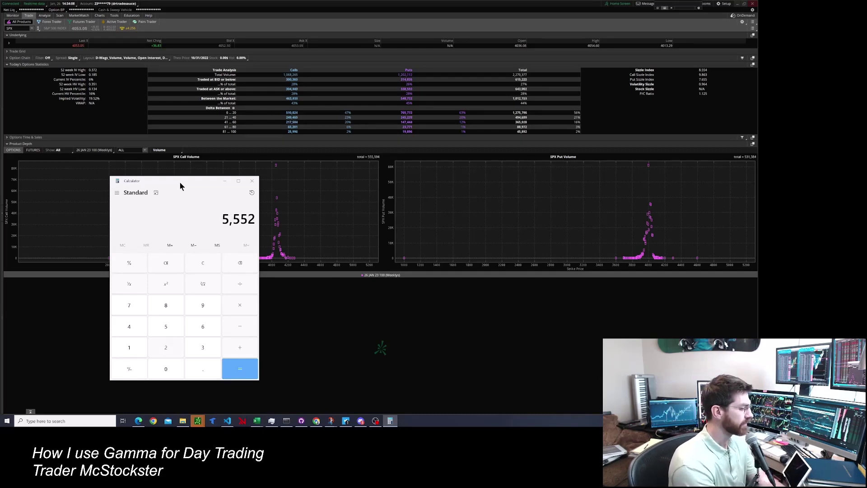
key(BackSpace)
text(427)
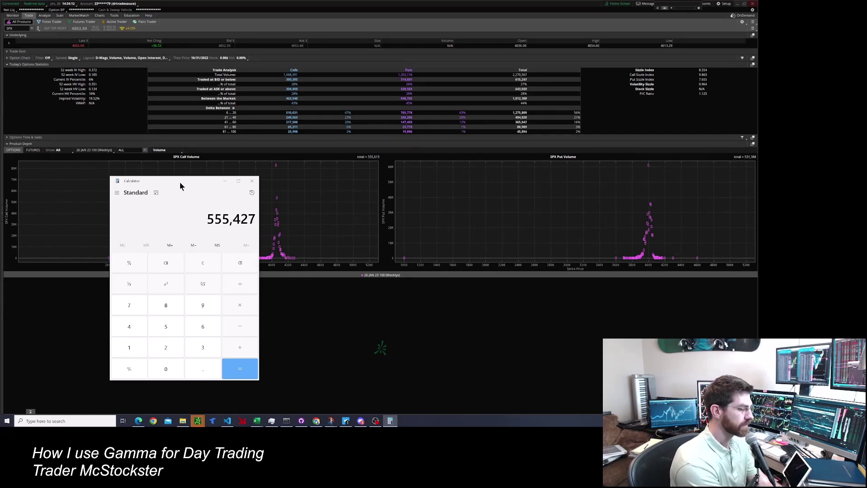
key(plus)
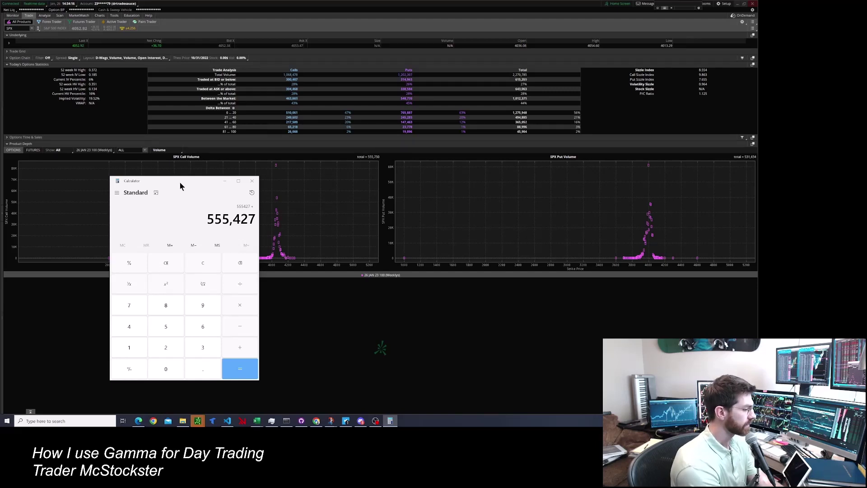
text(531)
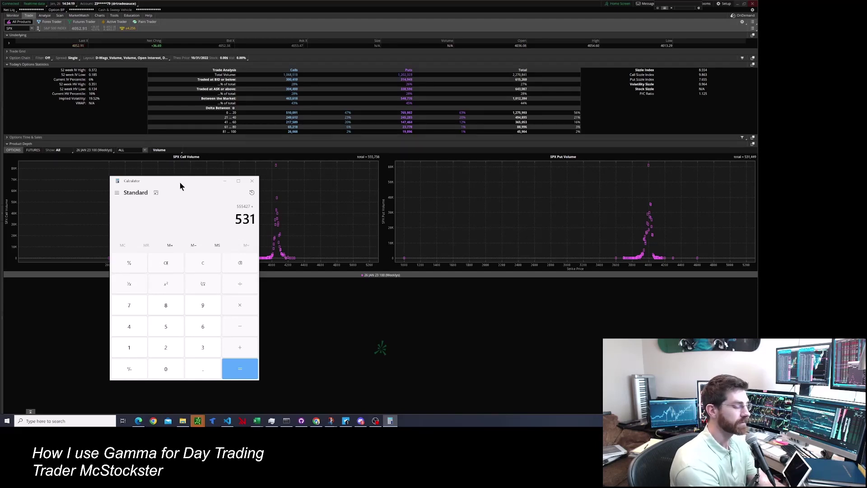
text(434)
key(Return)
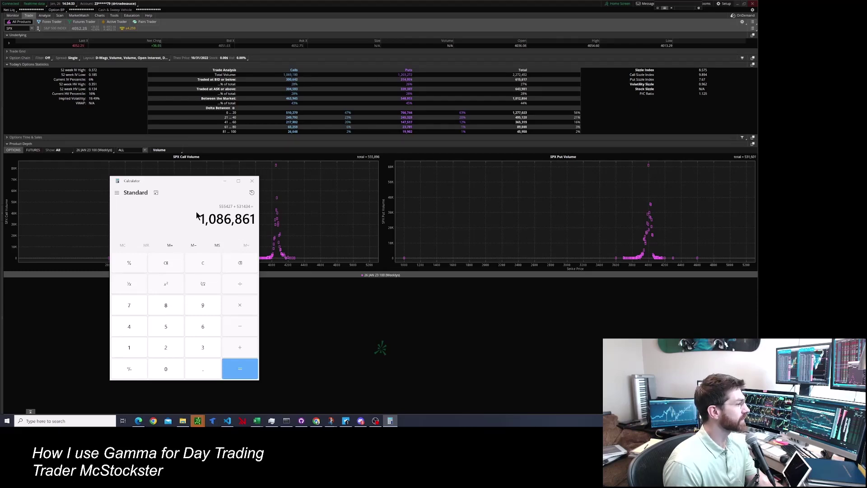
Divide the combined volume by total SPX volume to get about 0.478, then close Calculator.
click(250, 287)
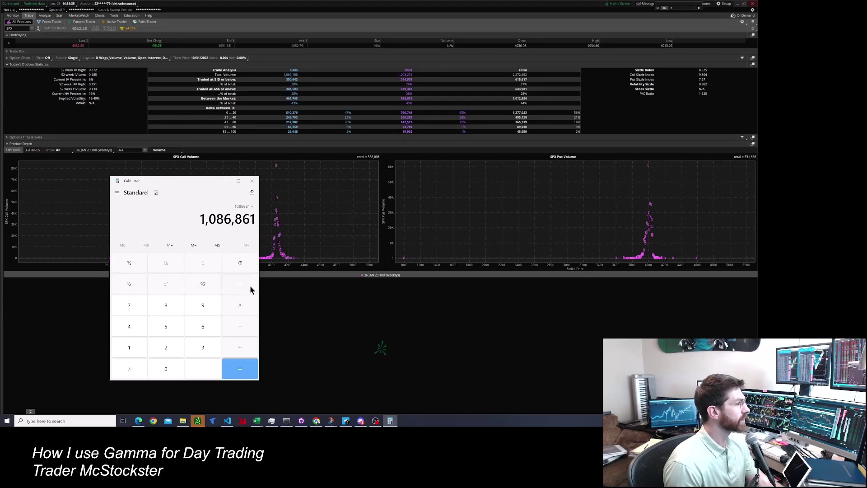
click(169, 348)
click(167, 350)
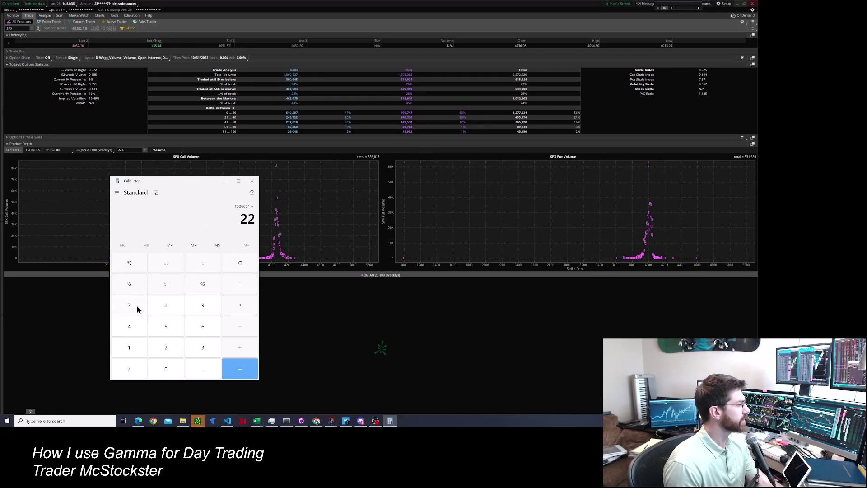
click(137, 308)
click(161, 354)
click(174, 325)
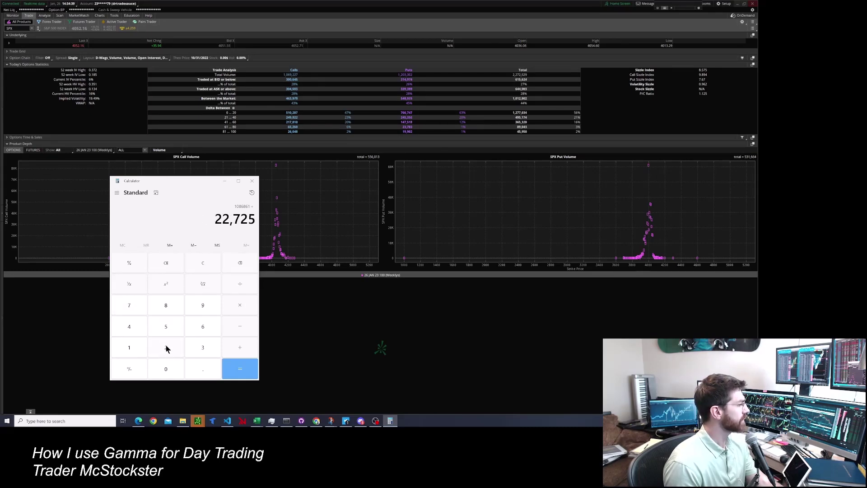
click(167, 350)
click(209, 312)
click(241, 372)
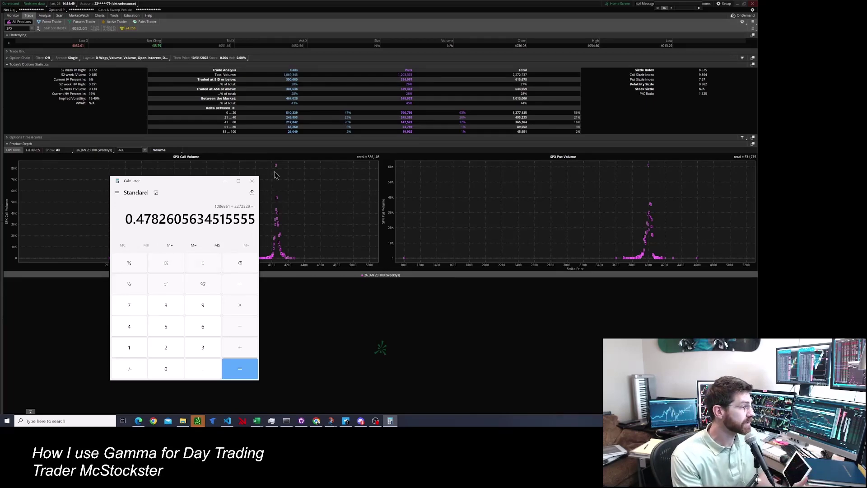
click(251, 182)
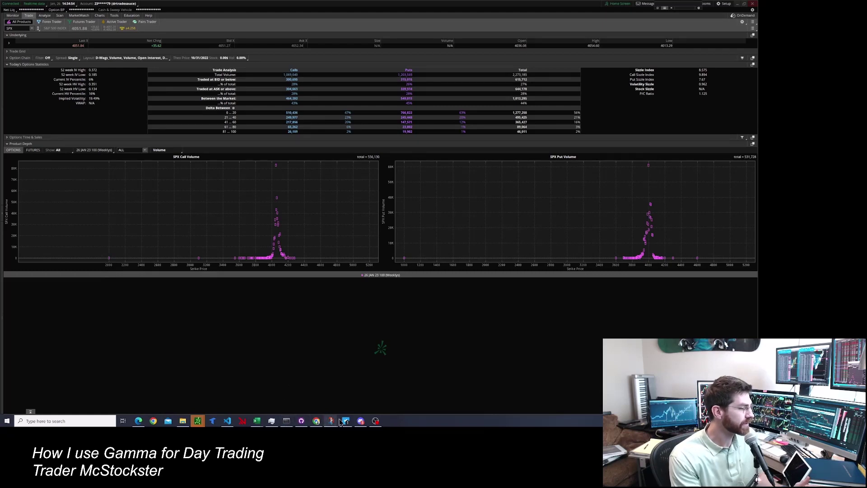
mouse_move(345, 420)
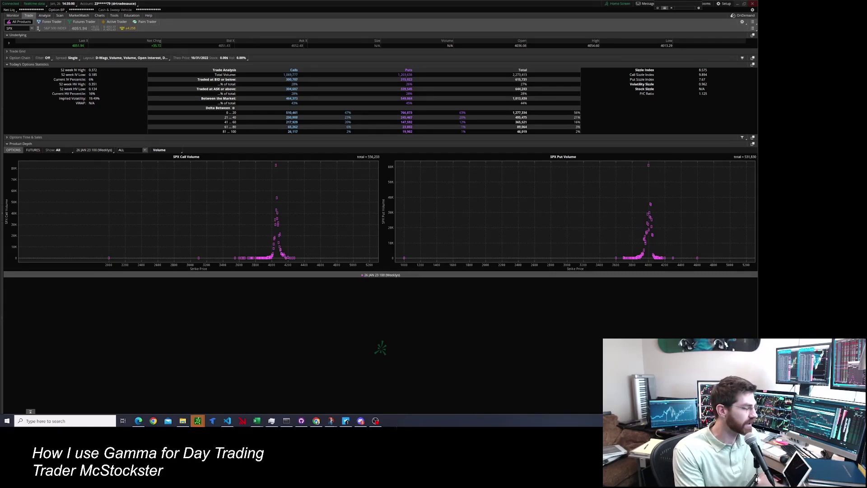
Open Discord's Investor's Haven server and enlarge its SPX net GEX charts, including the 98-day one.
click(361, 420)
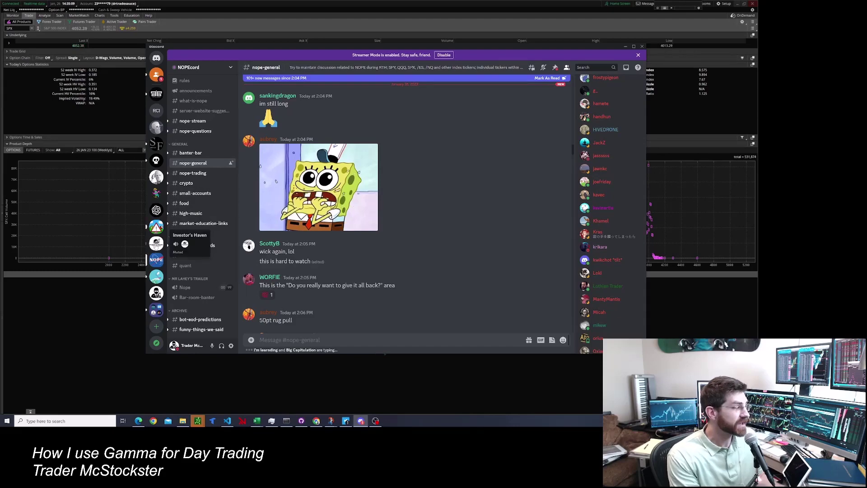
click(156, 245)
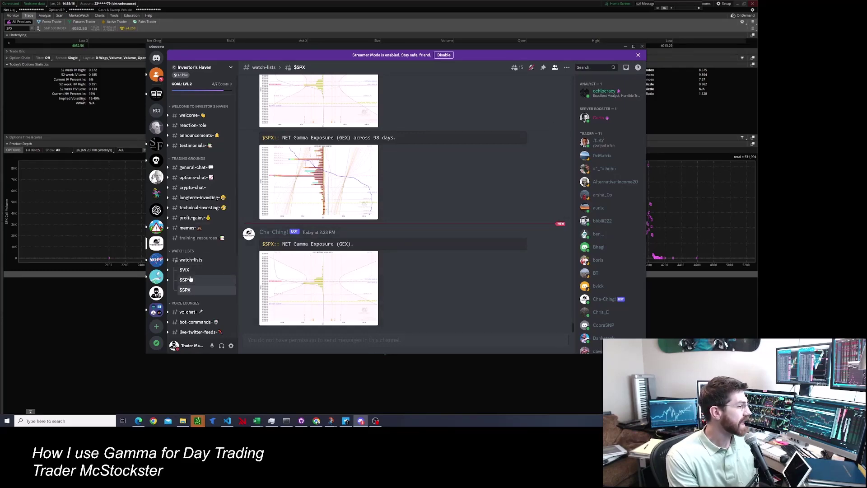
click(336, 287)
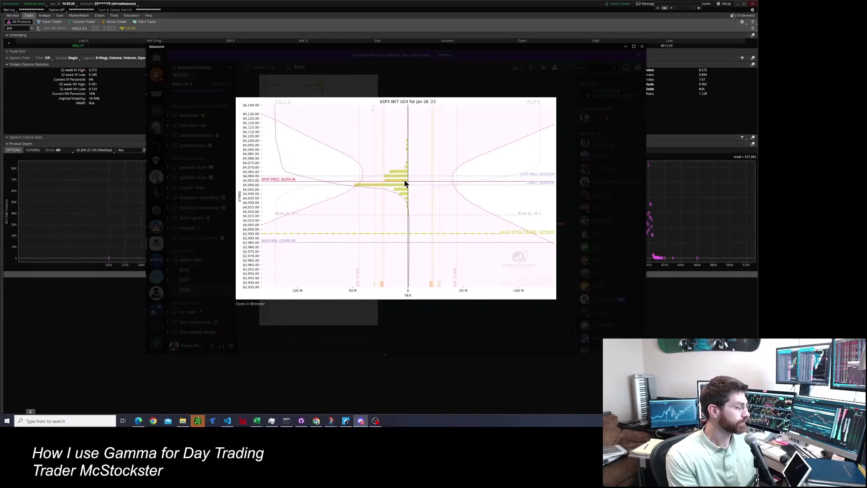
click(461, 340)
click(333, 190)
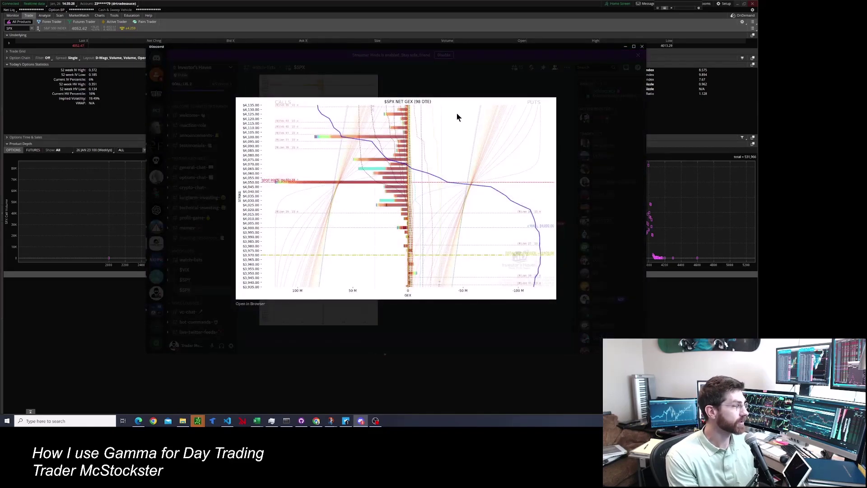
click(455, 83)
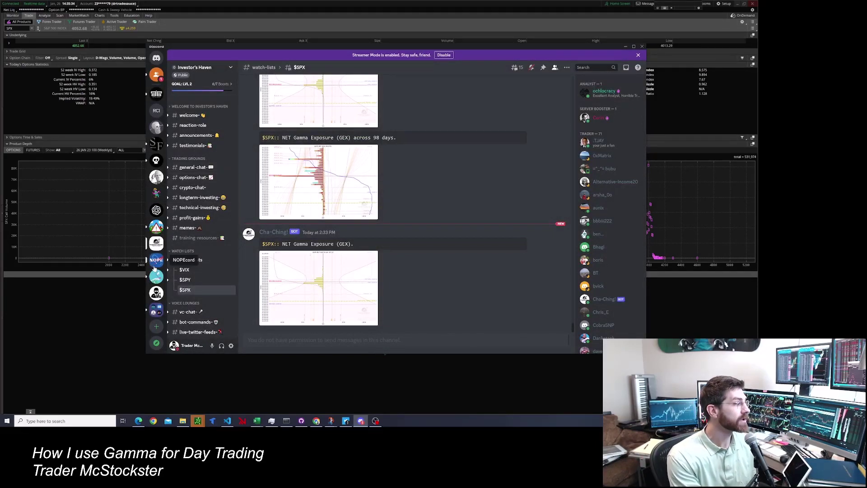
Scan NOPEcord's #nope-stream SPY NOPE and GEX readings, then minimize Discord.
click(157, 262)
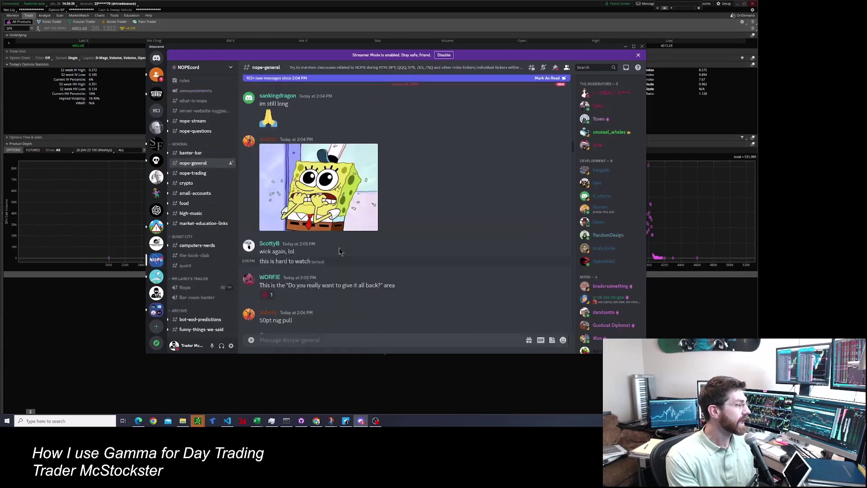
click(200, 127)
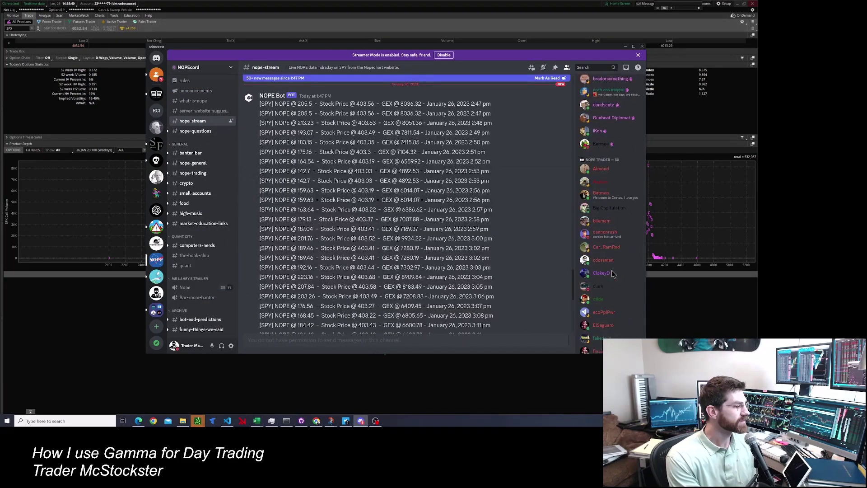
scroll(614, 274, down, 4)
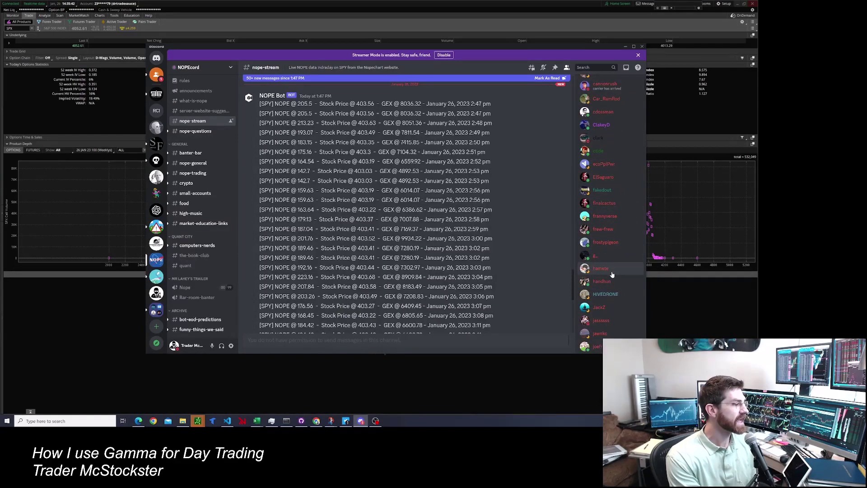
scroll(612, 275, down, 2)
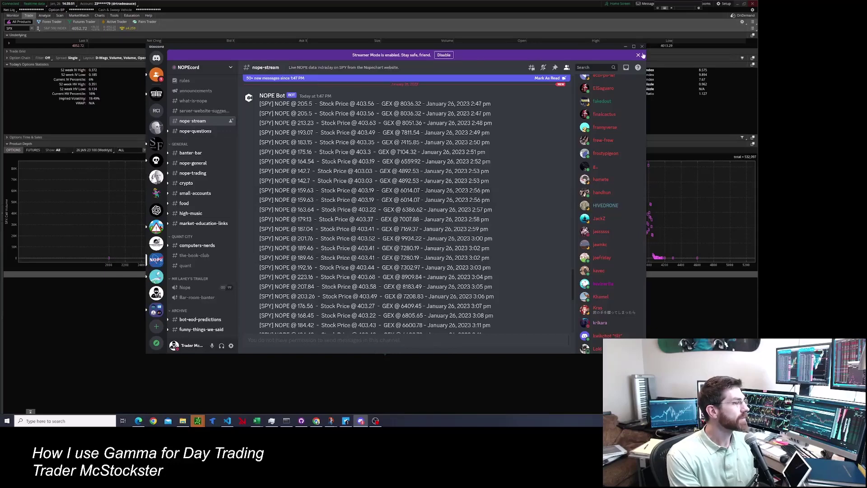
click(626, 46)
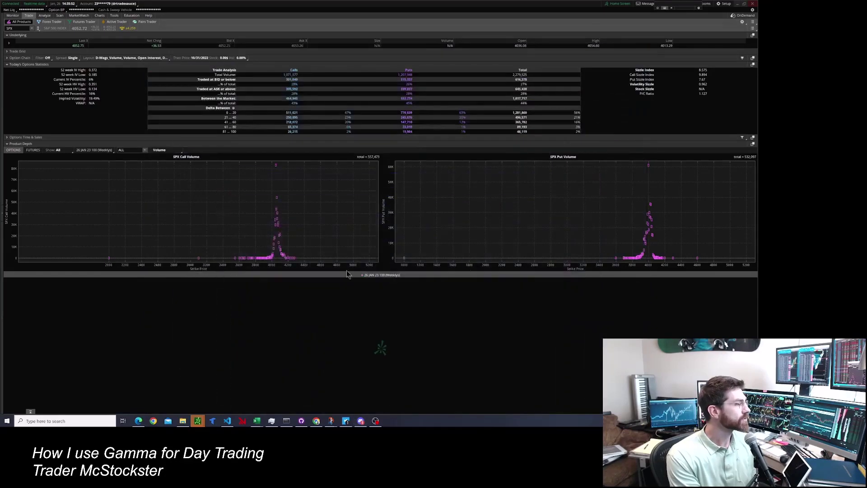
In Chrome, step through the Perfiliev, Tier1 Alpha, SpotGamma and SqueezeMetrics gamma exposure pages.
click(317, 421)
click(526, 75)
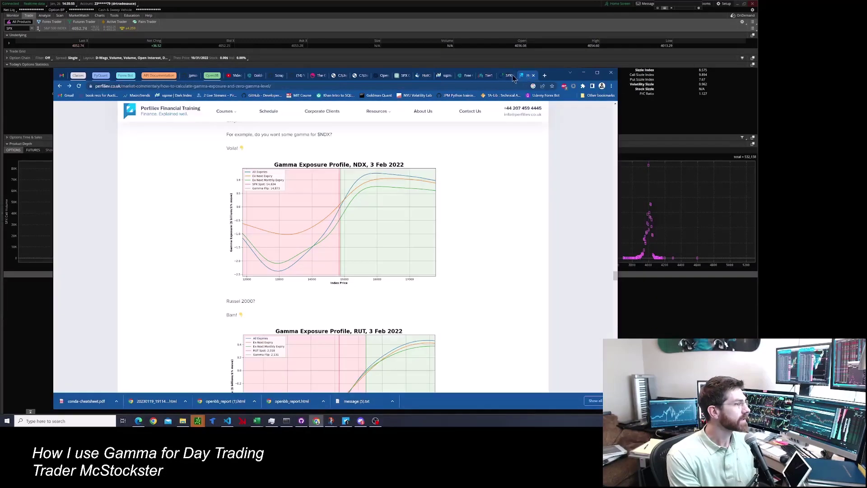
click(487, 77)
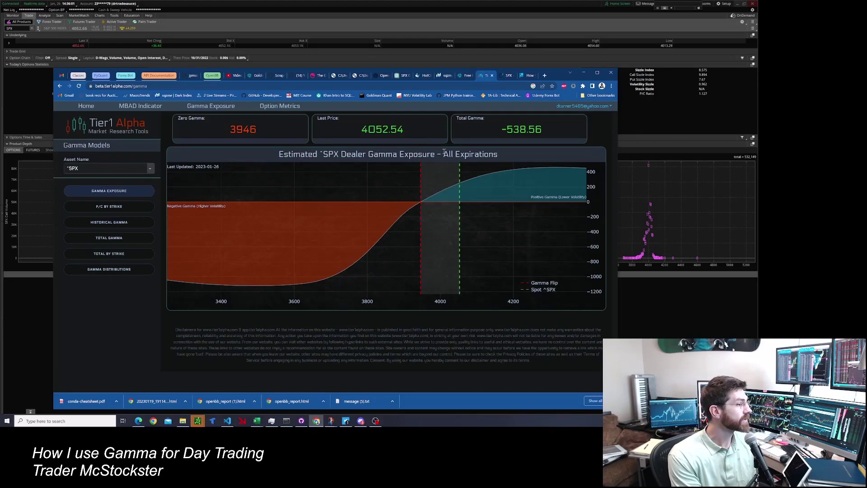
click(463, 75)
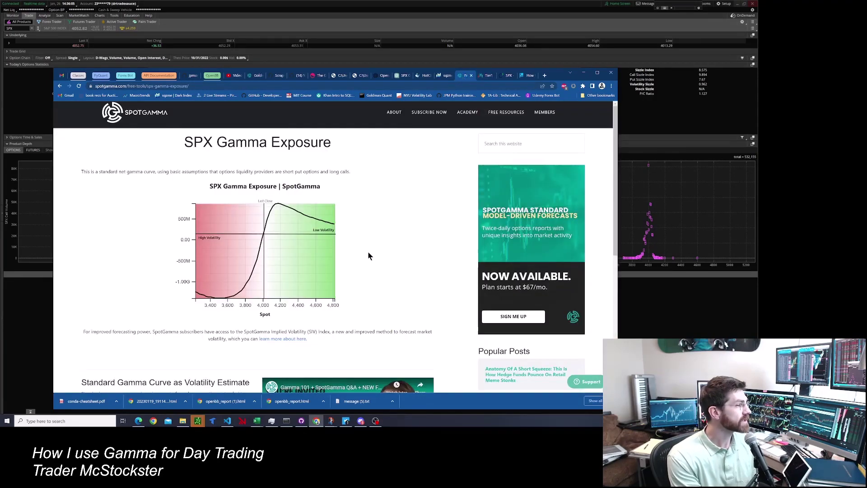
click(444, 75)
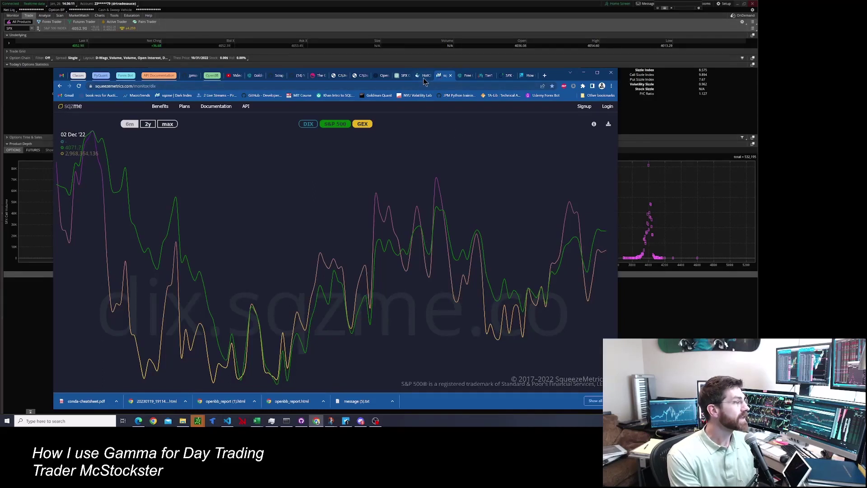
Review the SqueezeMetrics DIX/GEX history, then switch to Unusual Whales' SPX/SPXW hot chains.
mouse_move(425, 80)
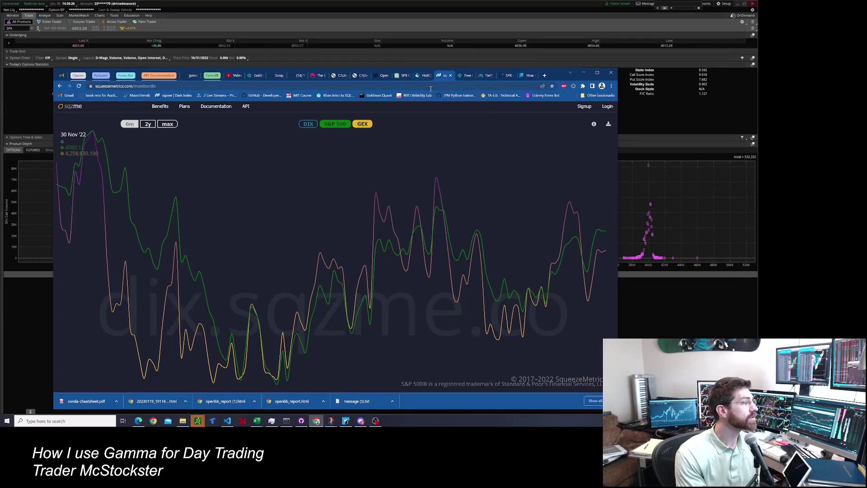
click(425, 75)
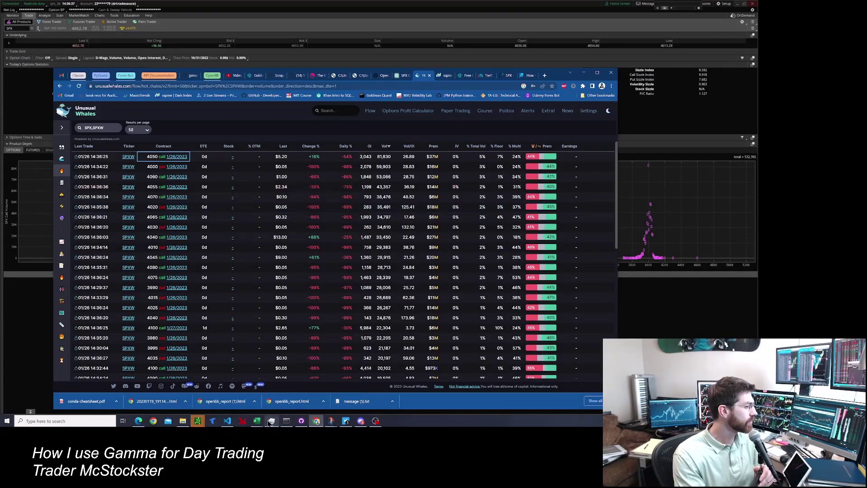
mouse_move(251, 414)
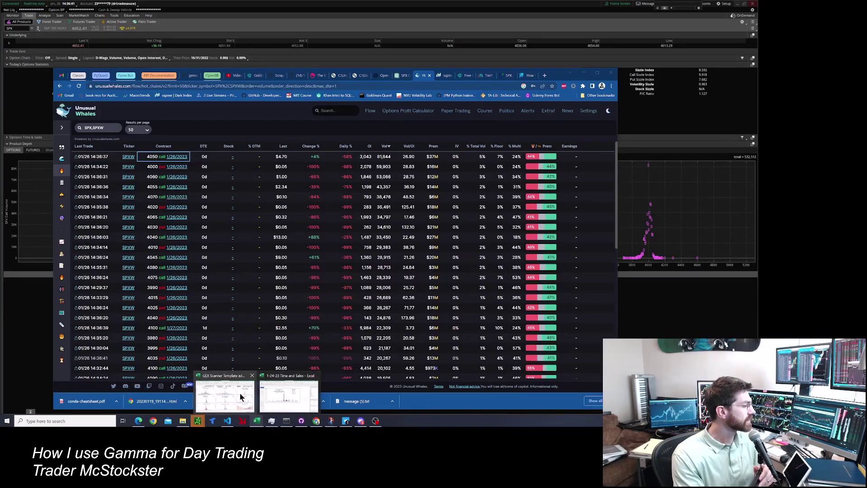
click(239, 392)
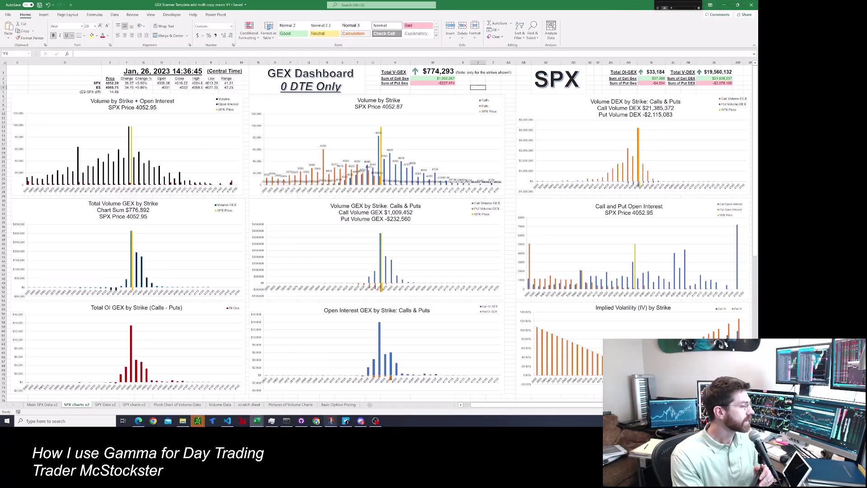
click(316, 421)
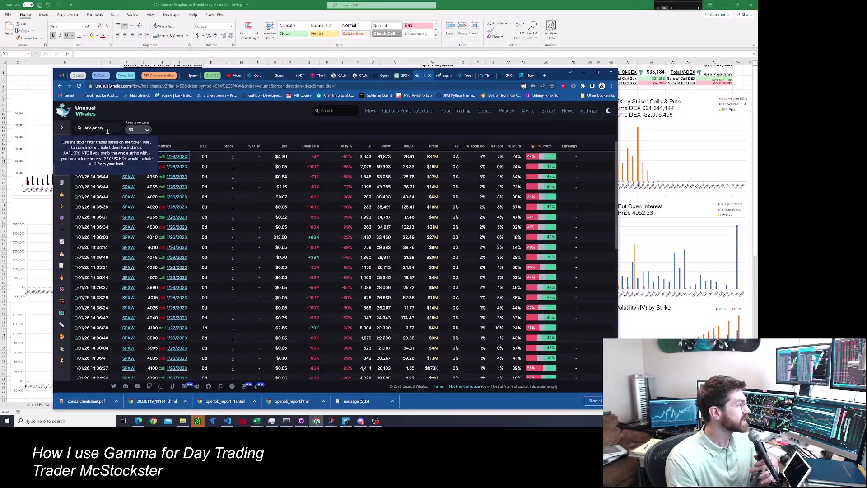
click(63, 130)
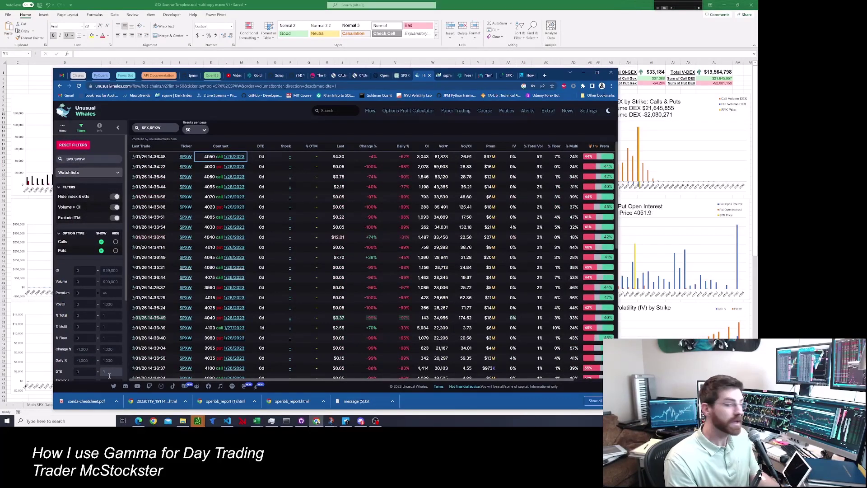
click(117, 130)
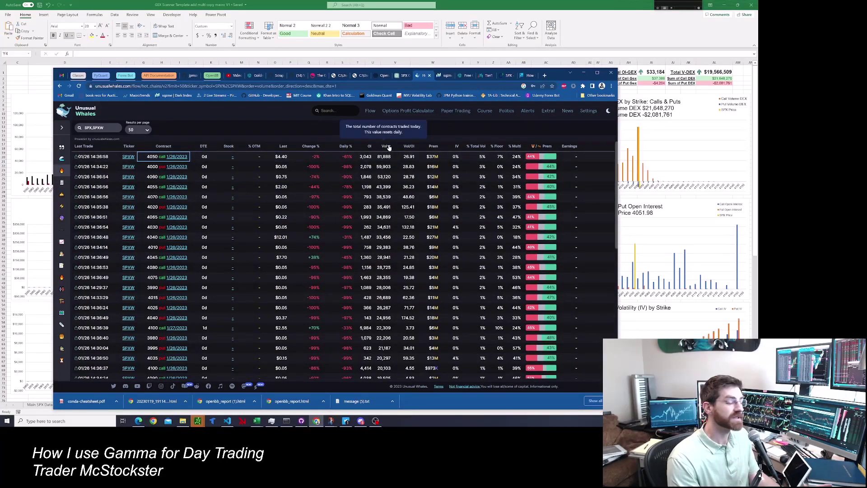
Open the SPXW 4050 C 1/26/2023 contract detail showing 81,888 volume and history.
click(179, 157)
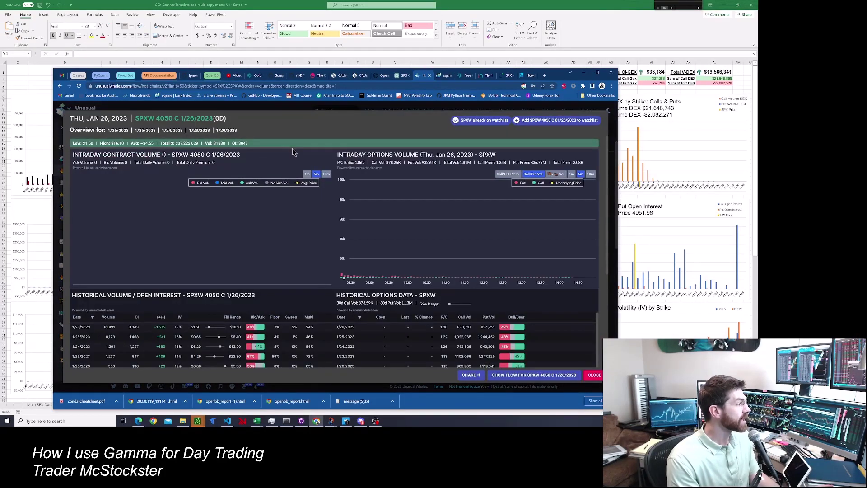